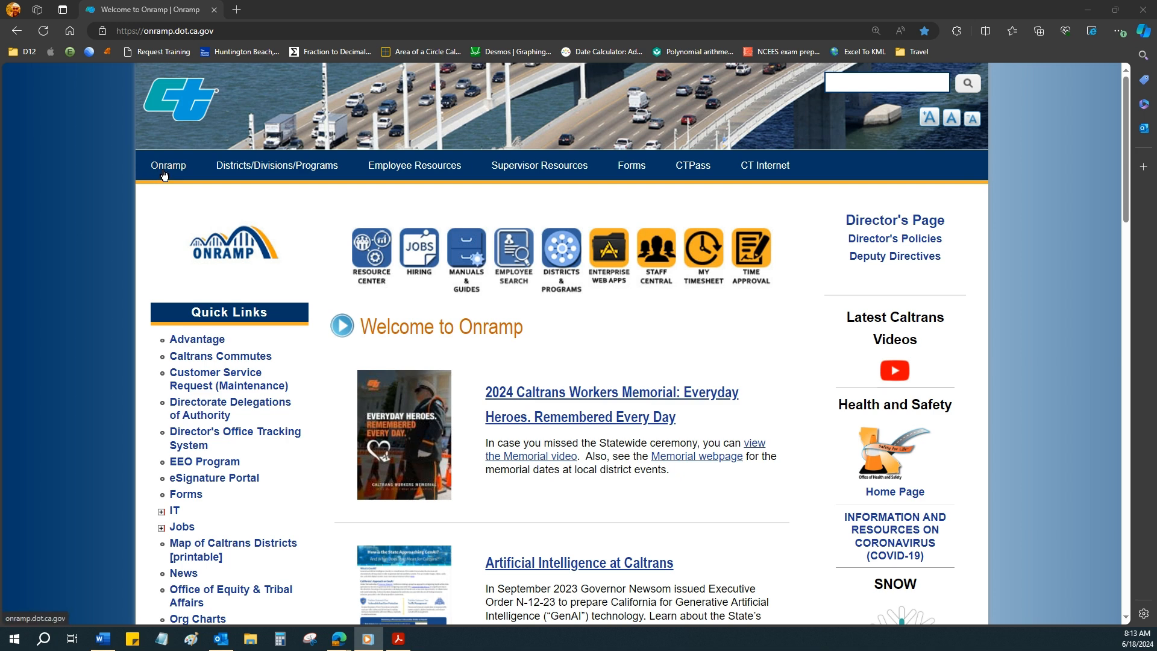
Search the Onramp site for "materials lab" and open the D12 Materials Lab page from the results.
click(871, 83)
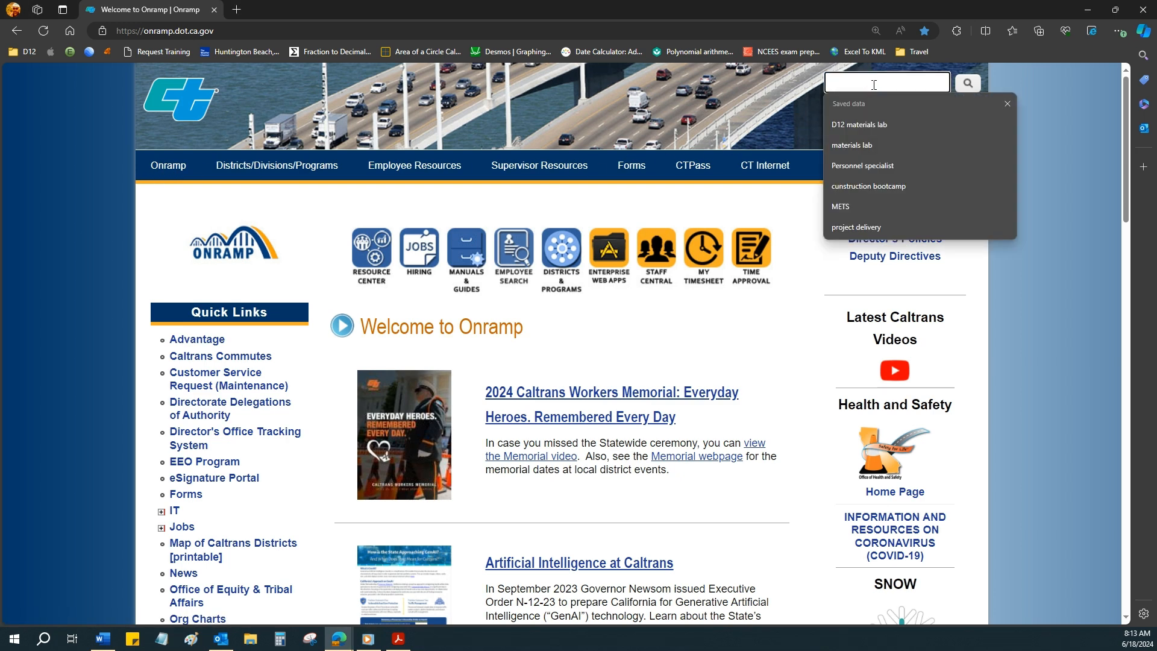
click(872, 147)
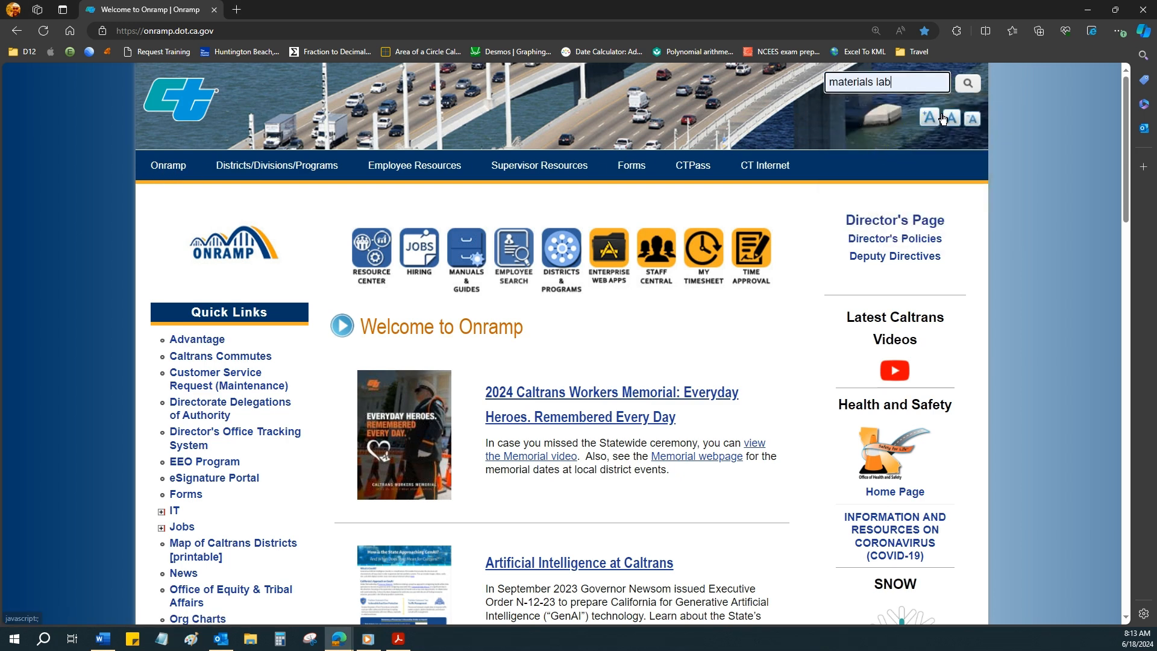
click(969, 85)
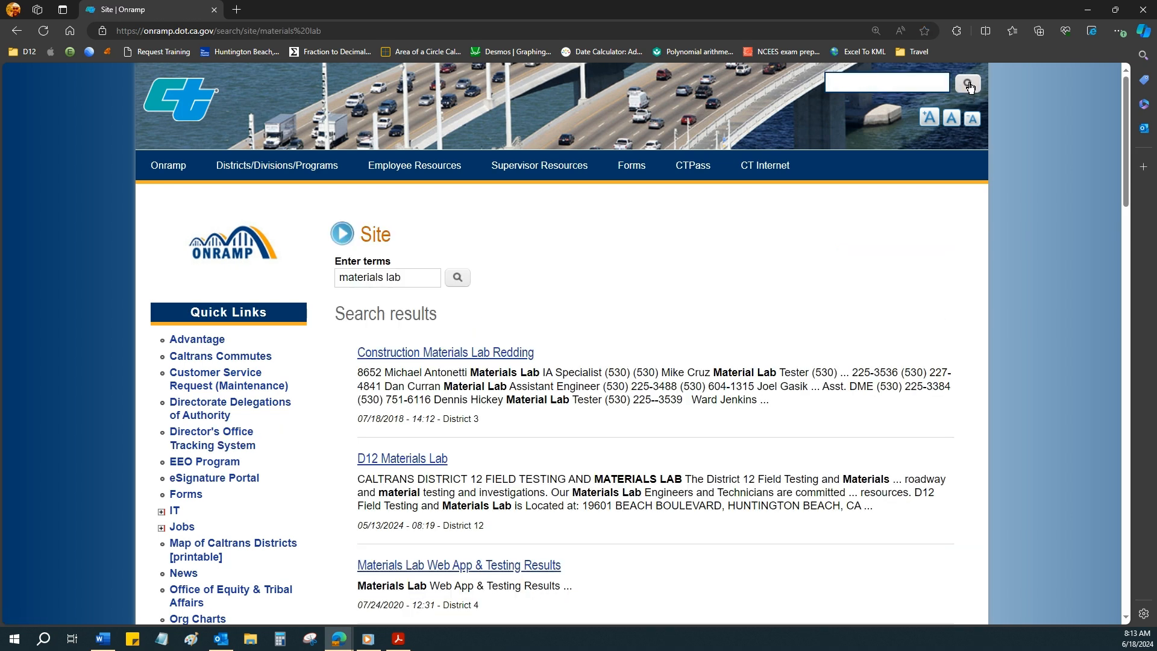
scroll(475, 237, down, 2)
scroll(476, 237, down, 1)
click(381, 341)
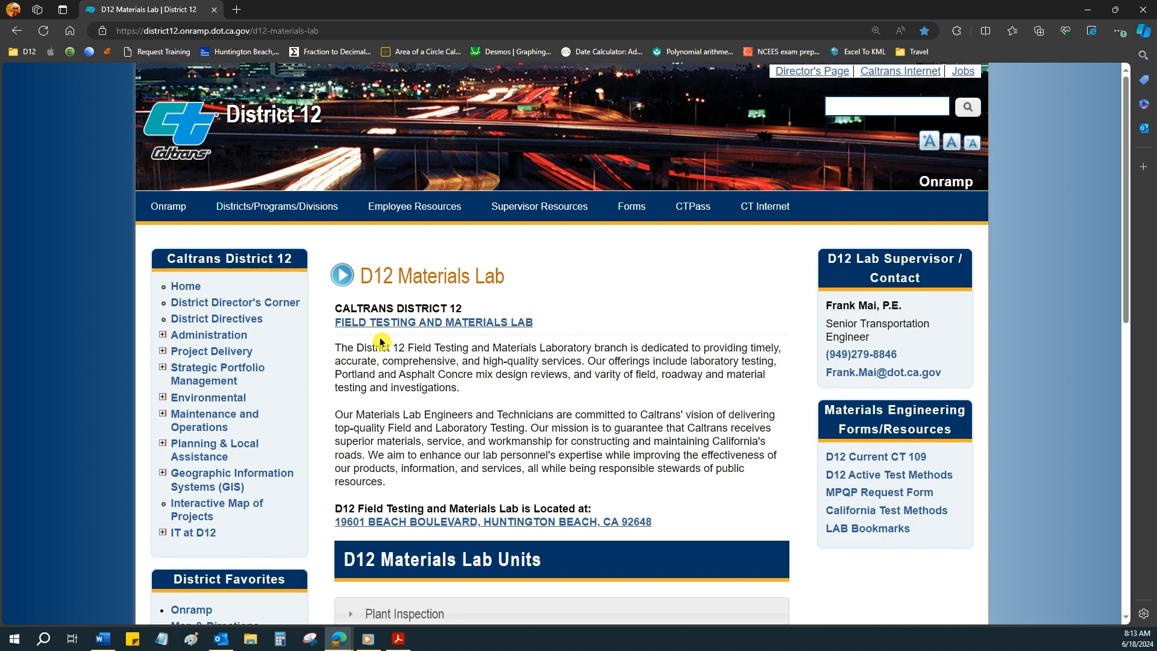
Expand the Field Testing unit under D12 Materials Lab Units and download its Field Testing Request Form.
scroll(380, 341, down, 4)
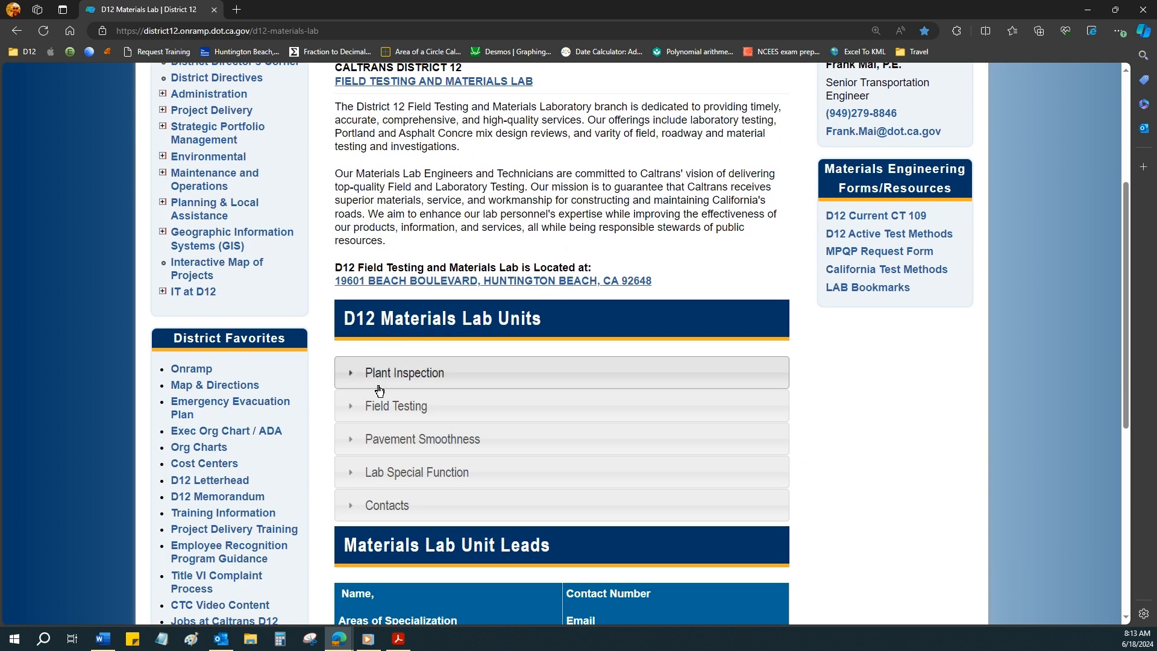
click(379, 409)
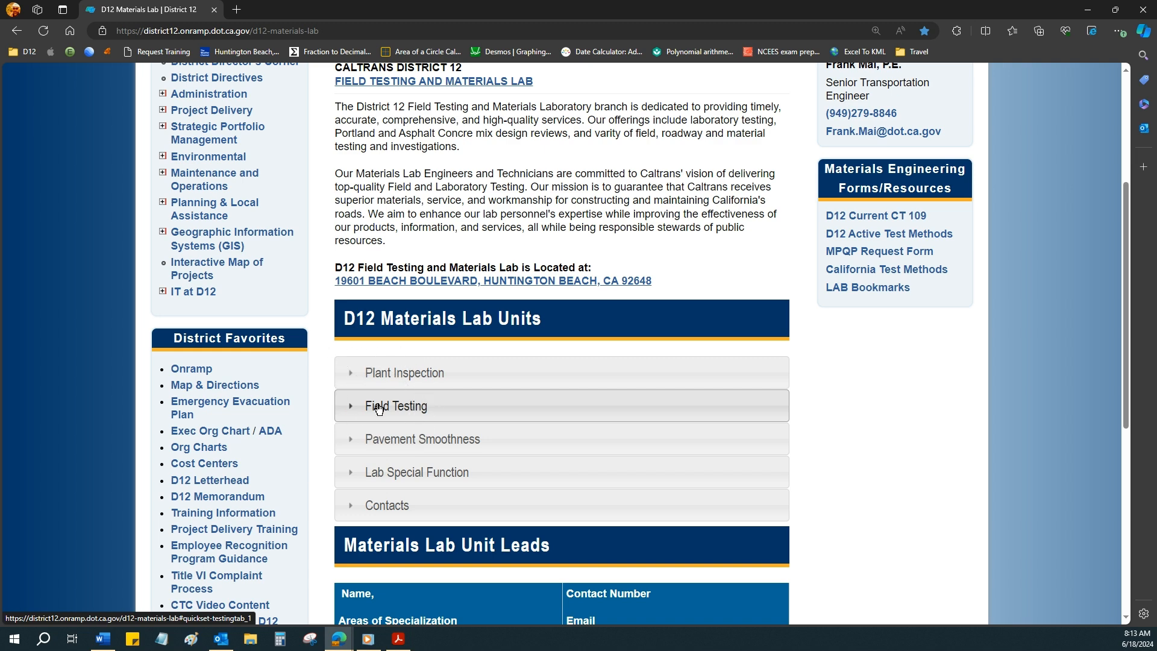
scroll(378, 409, down, 1)
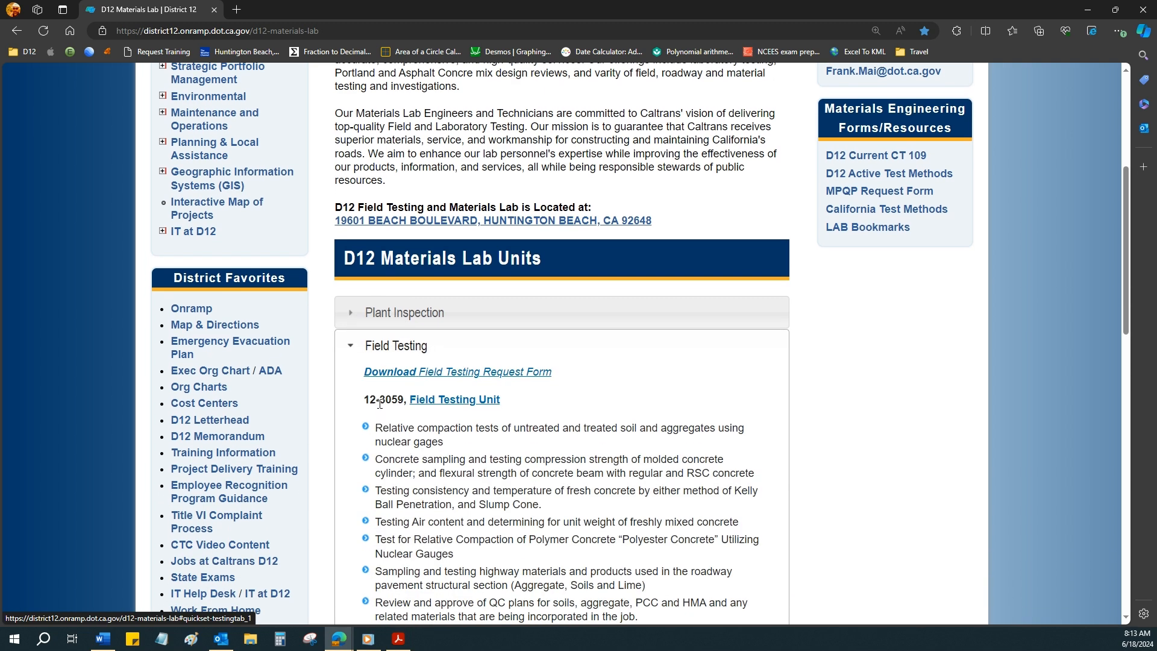
click(415, 376)
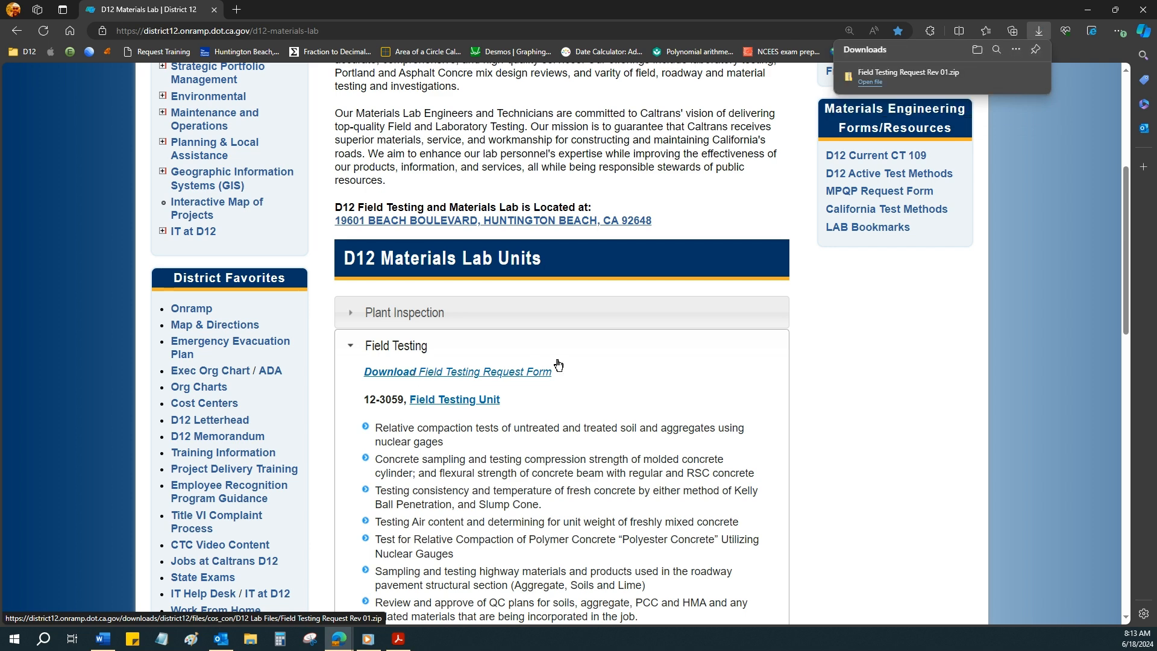
Show the downloaded Field Testing Request Rev 01.zip in its folder and open the archive.
click(866, 75)
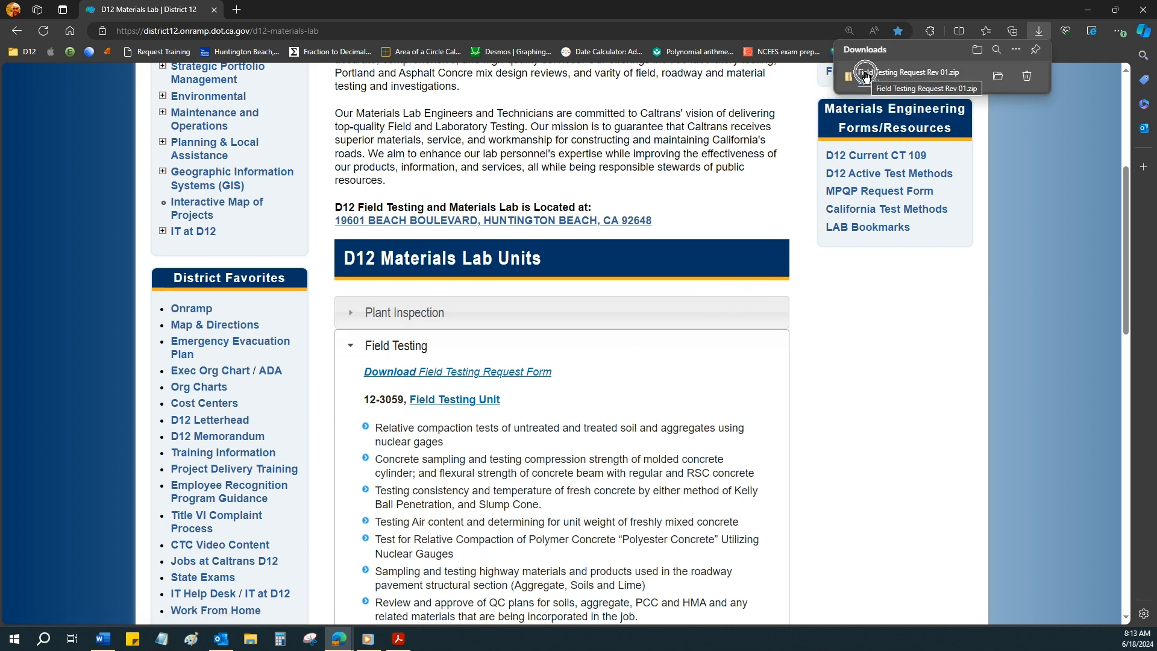
click(998, 77)
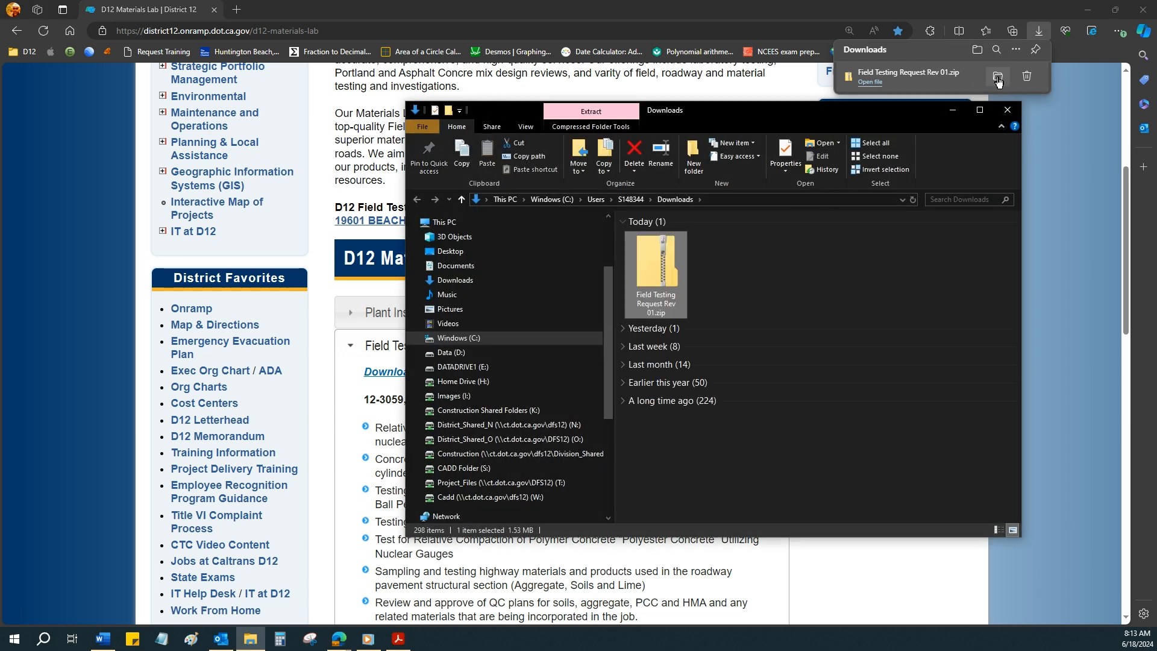
click(663, 276)
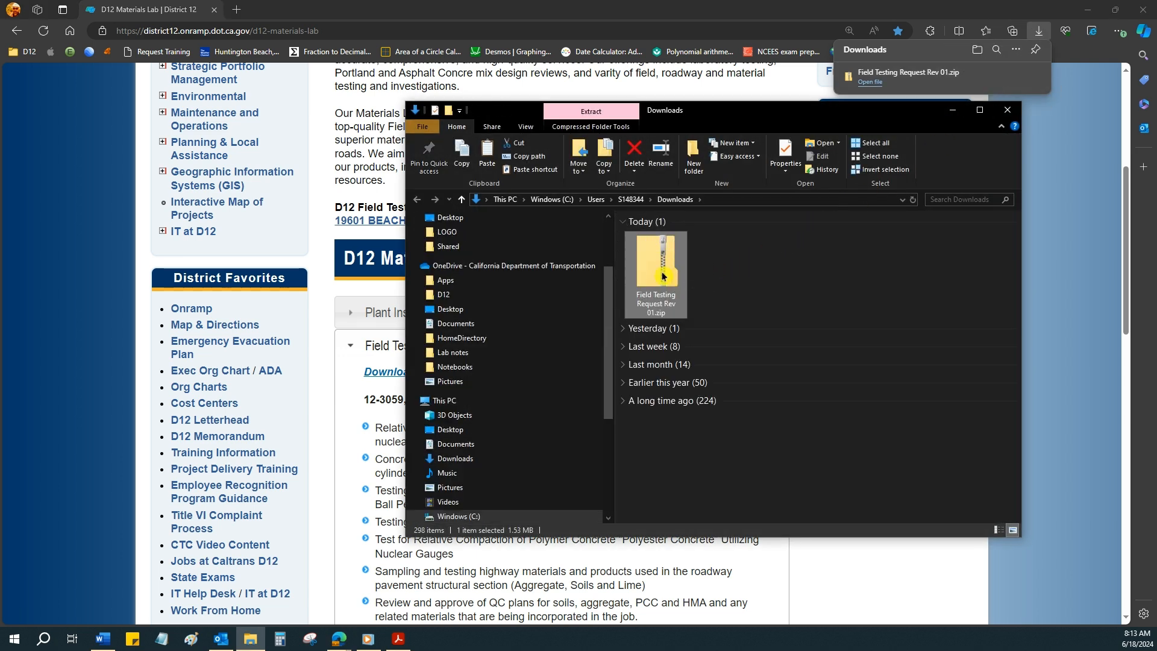
double_click(663, 263)
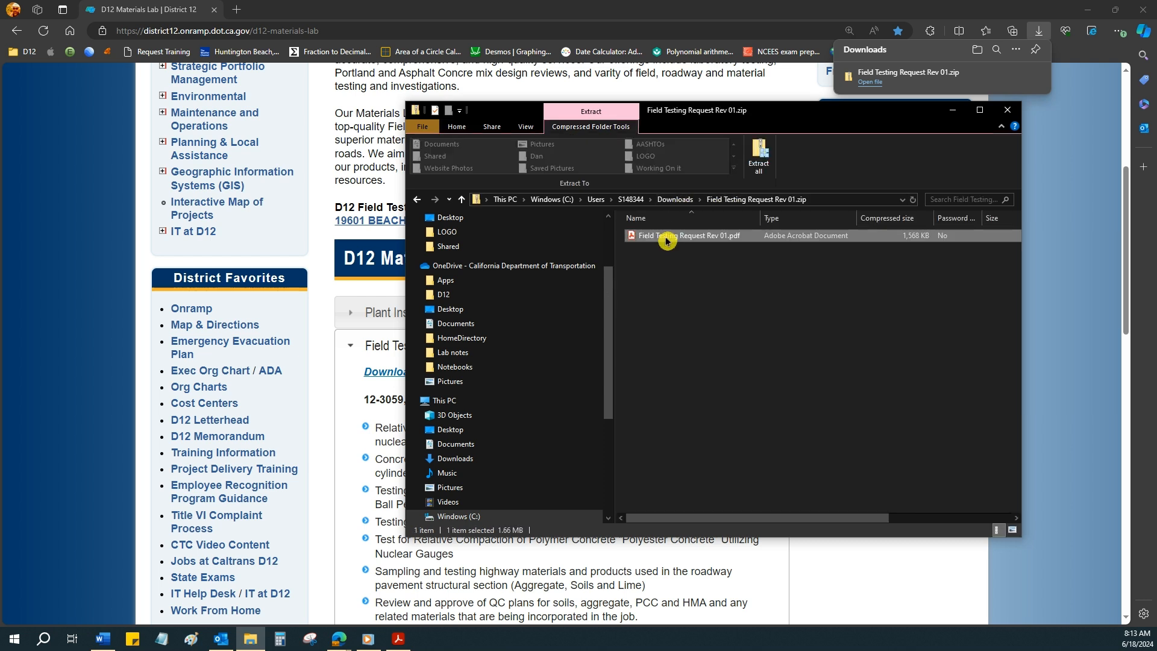
Copy Field Testing Request Rev 01.pdf from the archive to the desktop, clearing the open windows out of the way.
right_click(667, 241)
click(690, 279)
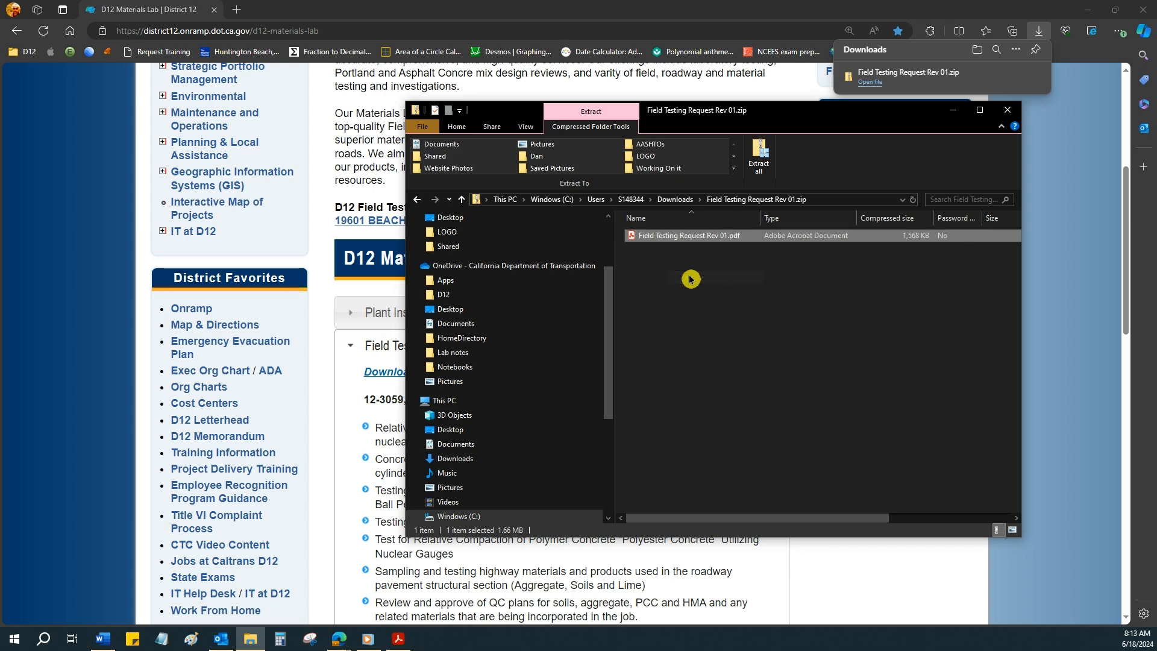
click(1088, 10)
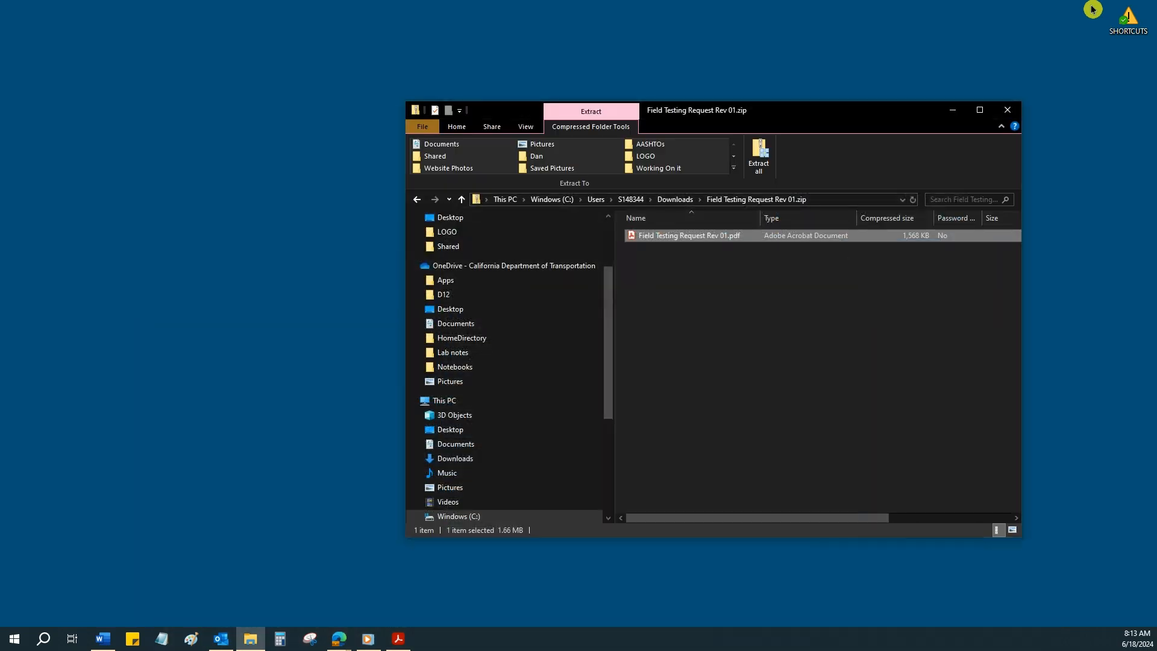
click(1001, 109)
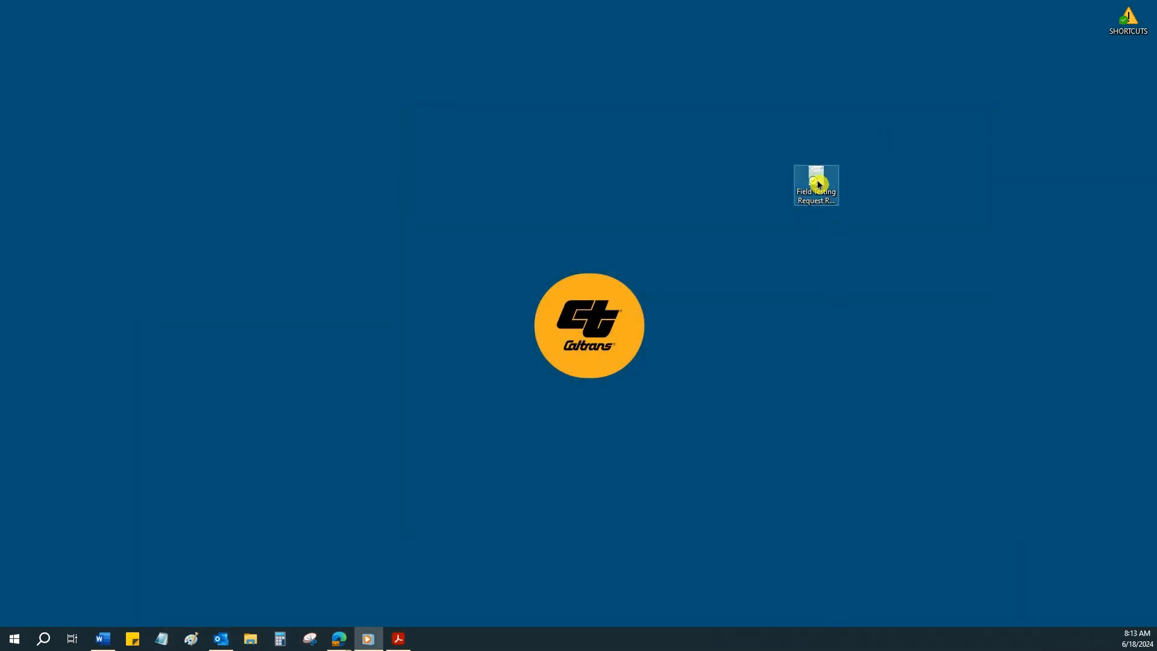
right_click(820, 185)
click(766, 252)
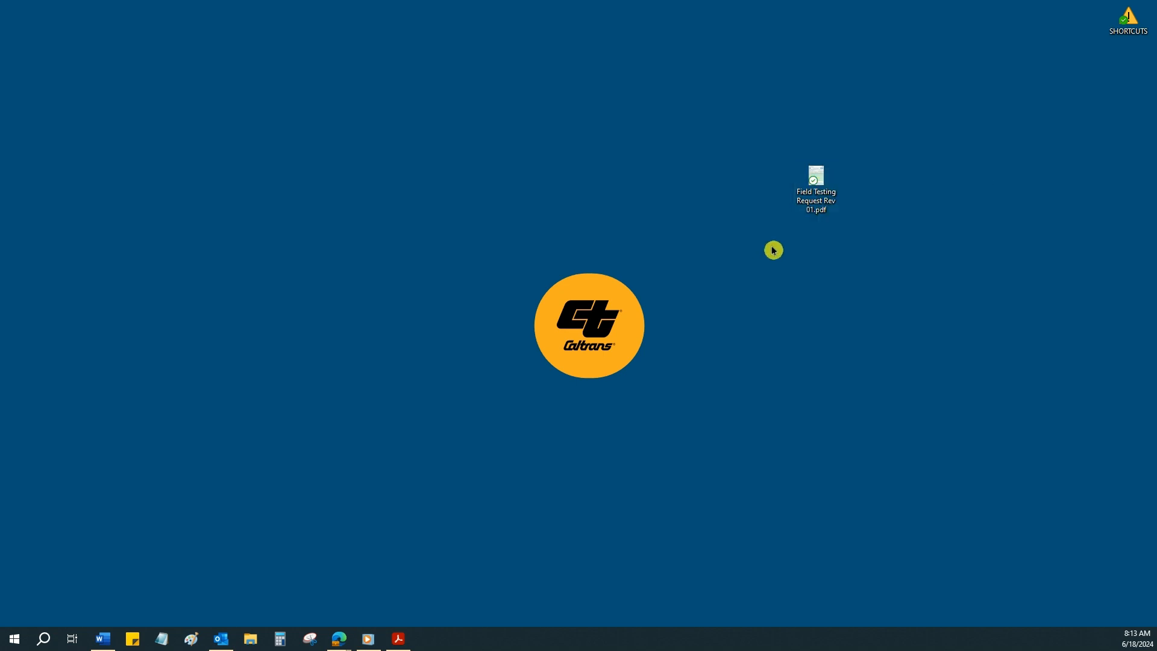
Switch to the request form in Adobe Acrobat and select PCC & Other Tests with the Making Cylinders (CT 540) test.
click(398, 638)
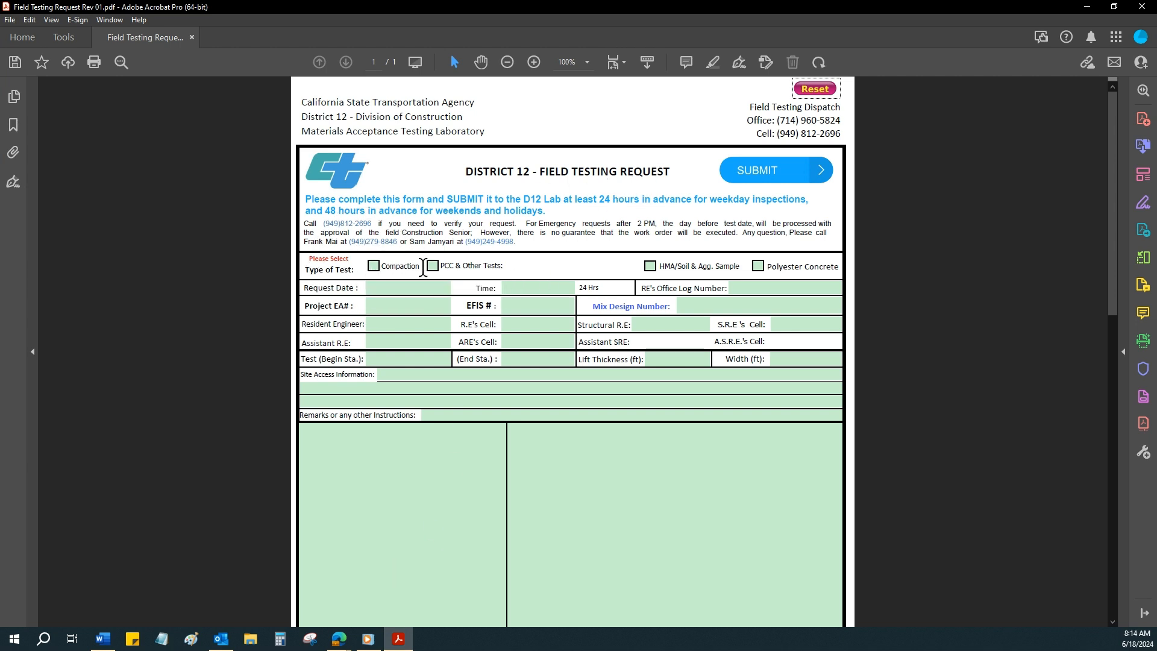
key(ctrl)
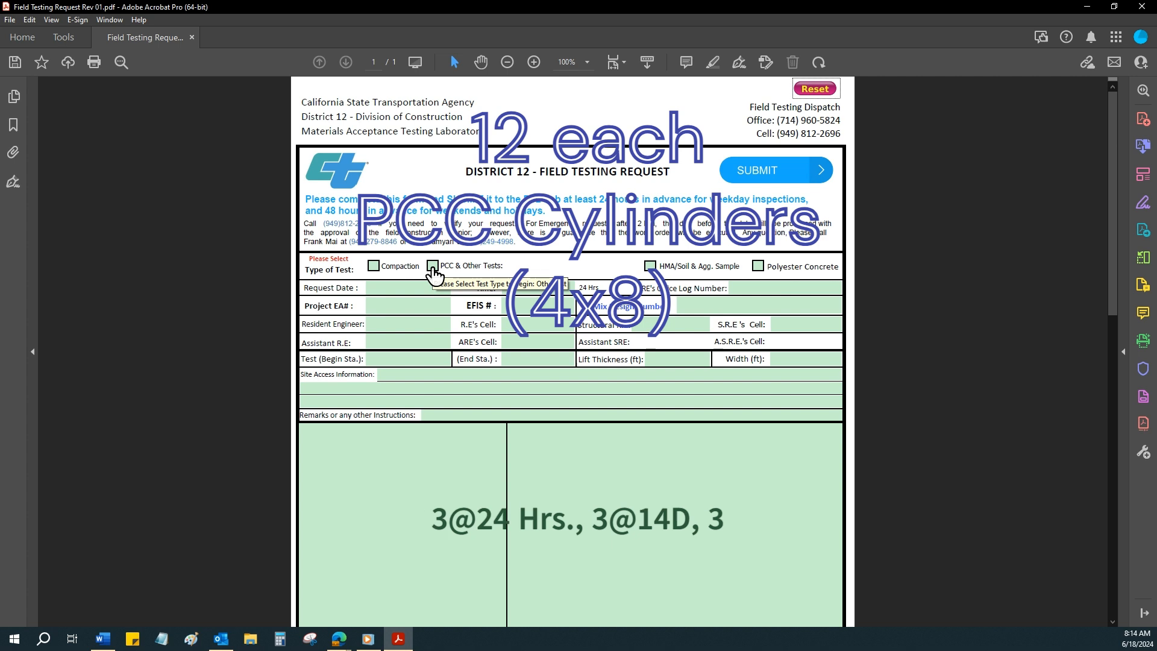
click(433, 267)
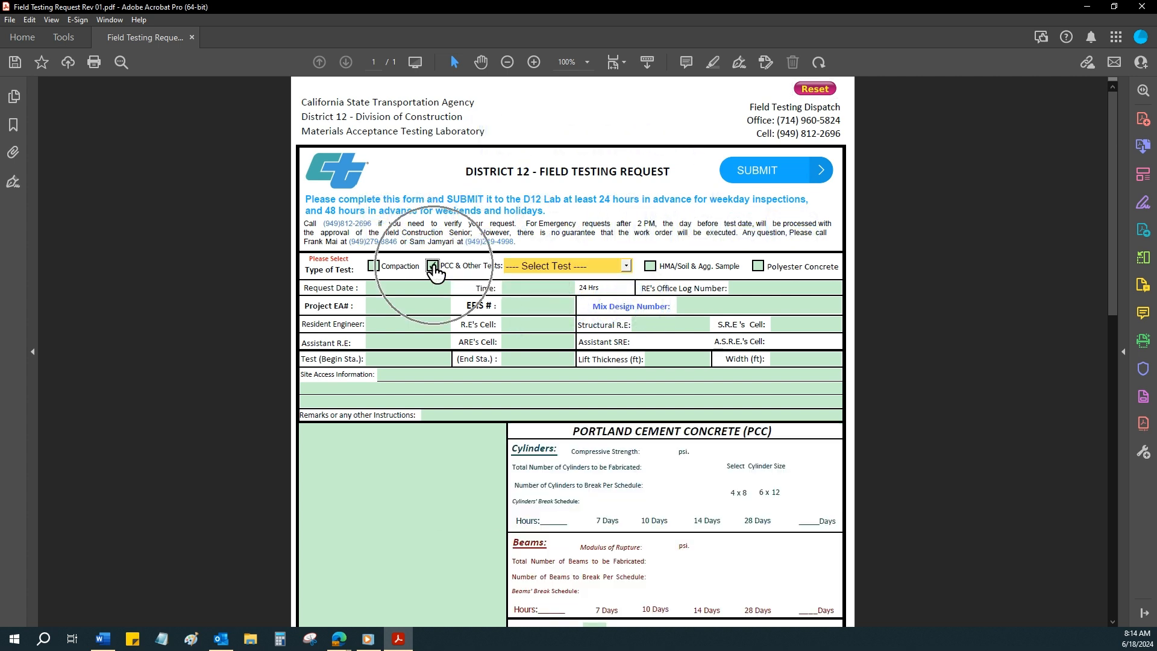
click(625, 266)
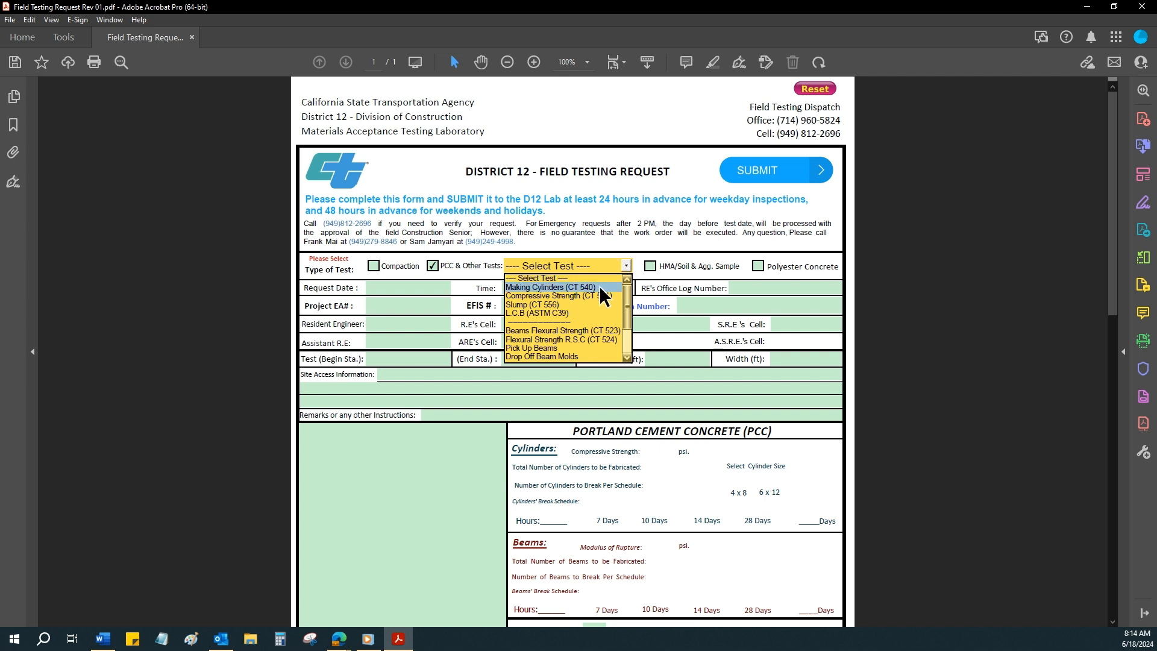
click(570, 287)
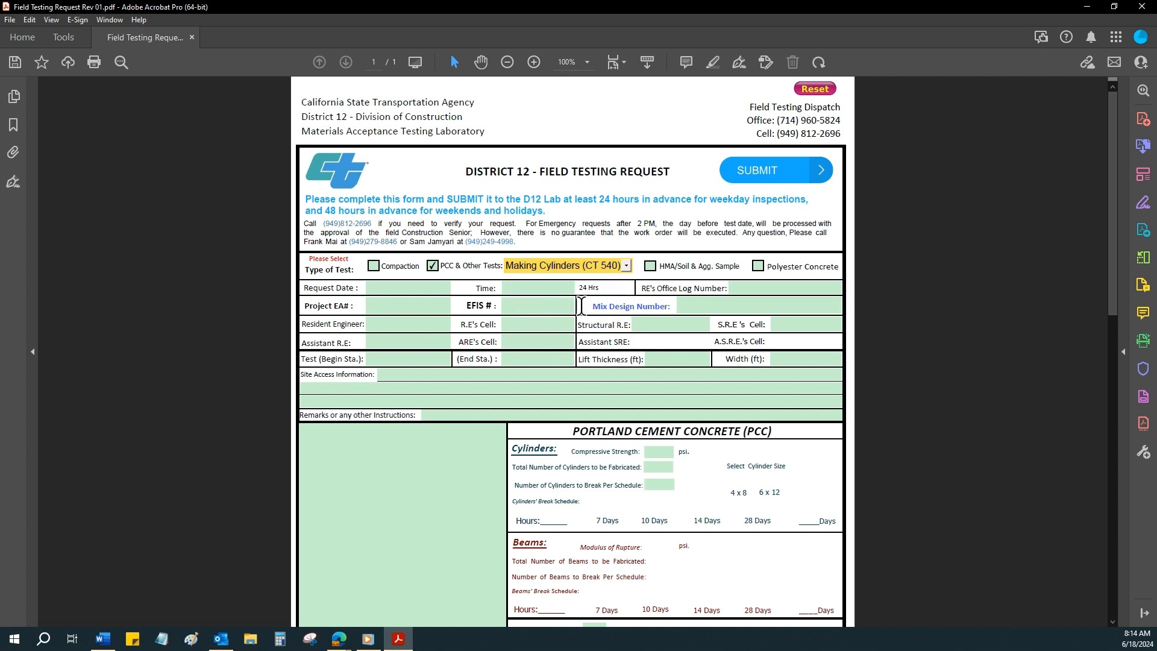
Fill in the cylinder details: 4000 psi compressive strength, 12 cylinders in total, 3 to break per schedule, size 4 x 8.
key(ctrl)
key(ctrl)
click(667, 465)
click(660, 483)
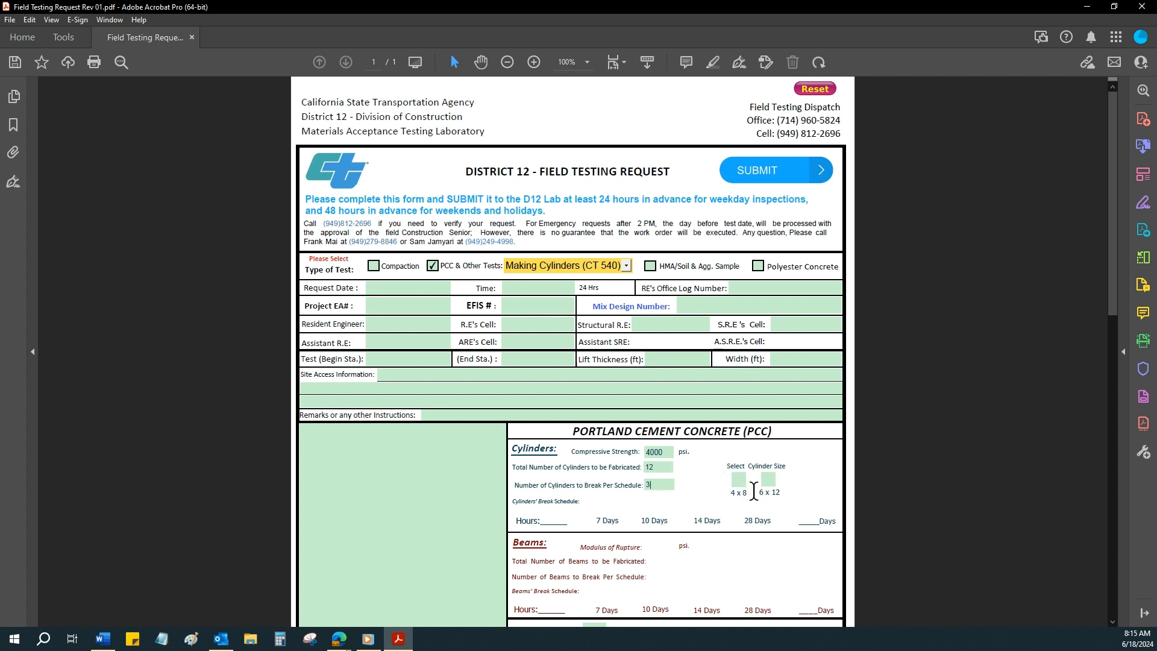
click(770, 481)
click(740, 482)
click(739, 482)
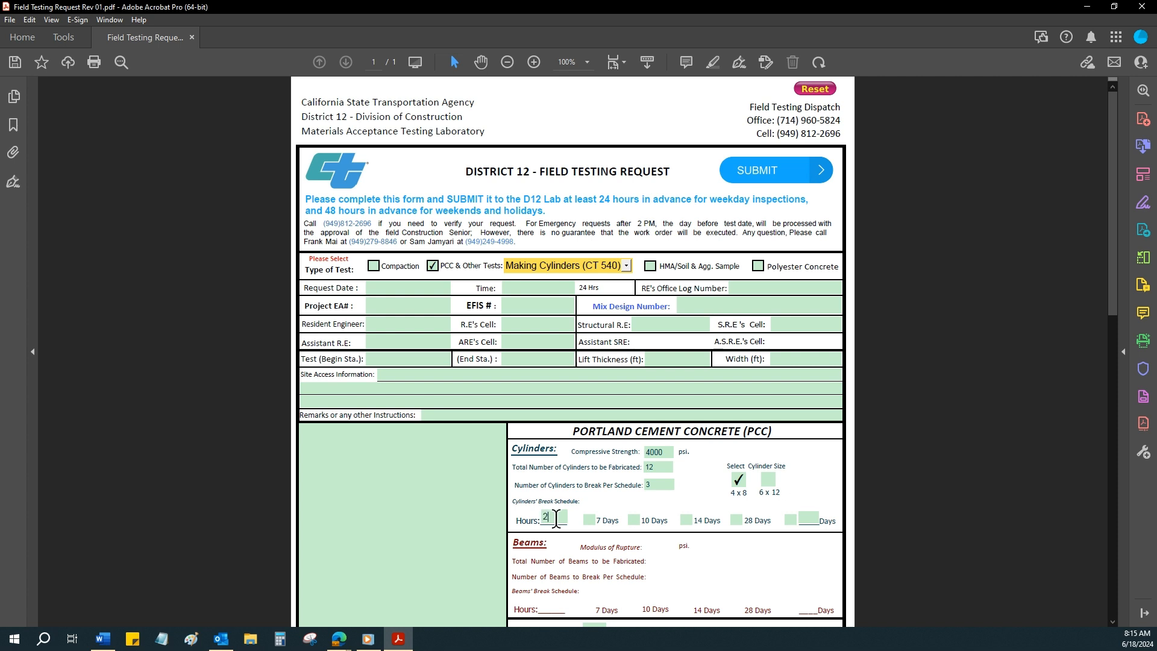
Set the cylinders' break schedule to 24 hours, 14 days, 28 days and a custom 91 days.
click(686, 519)
click(737, 520)
click(790, 521)
key(BackSpace)
click(772, 305)
click(455, 288)
click(401, 357)
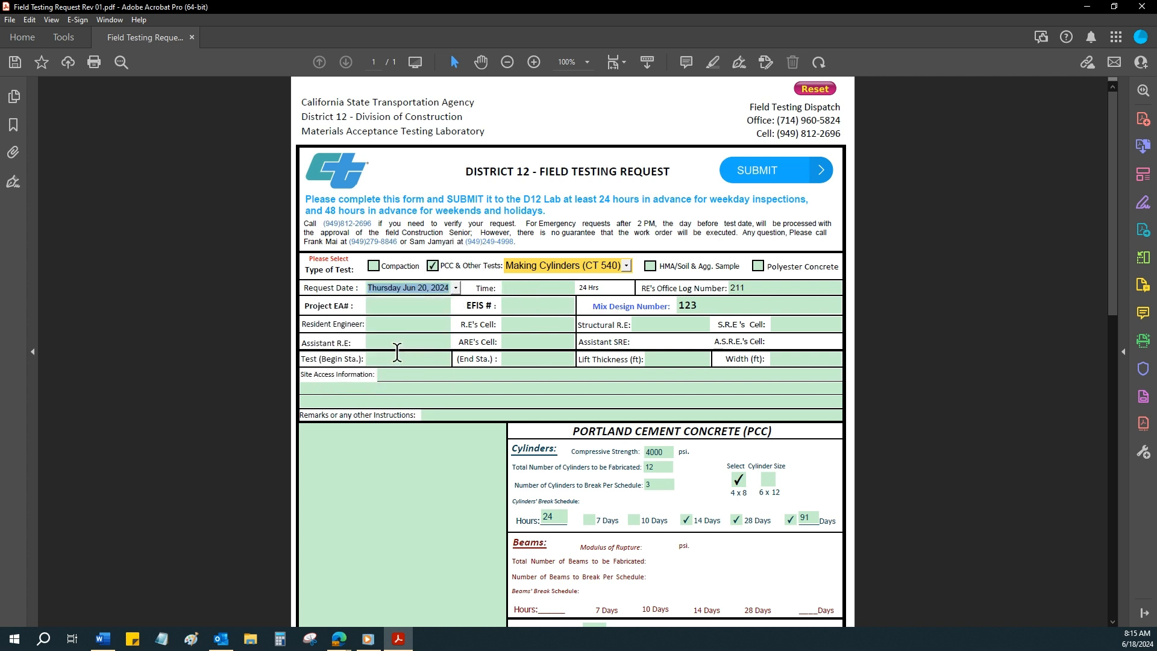
click(536, 288)
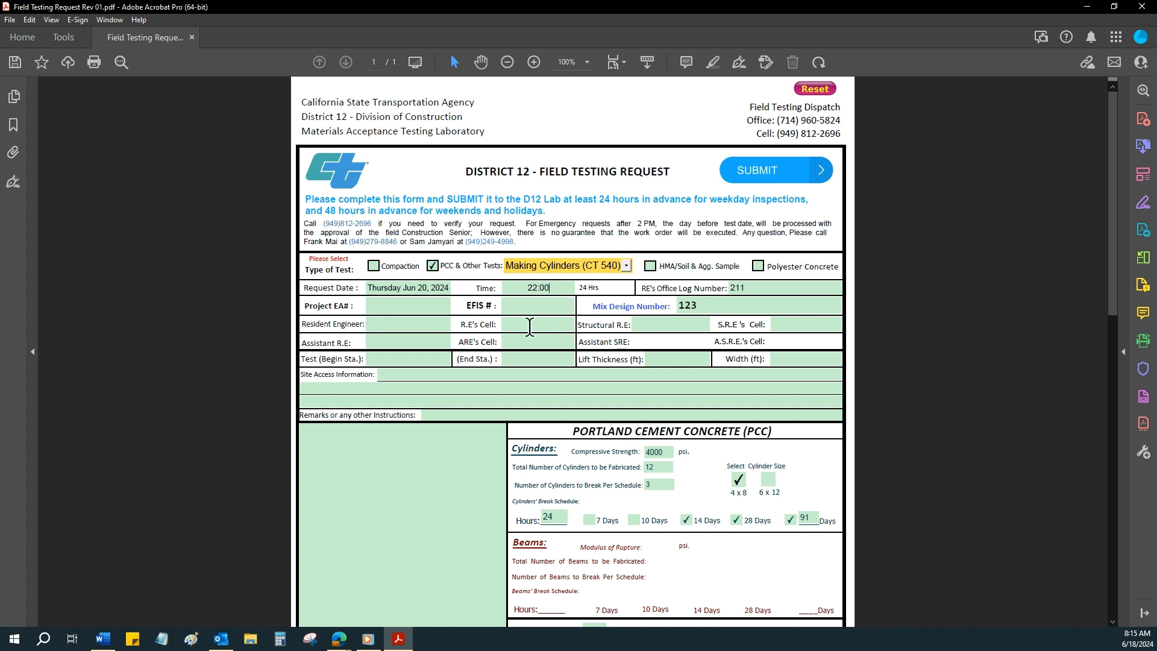
click(425, 308)
click(549, 306)
Try submitting the form, decline the submission, and fill in the resident engineer's cell number.
click(762, 184)
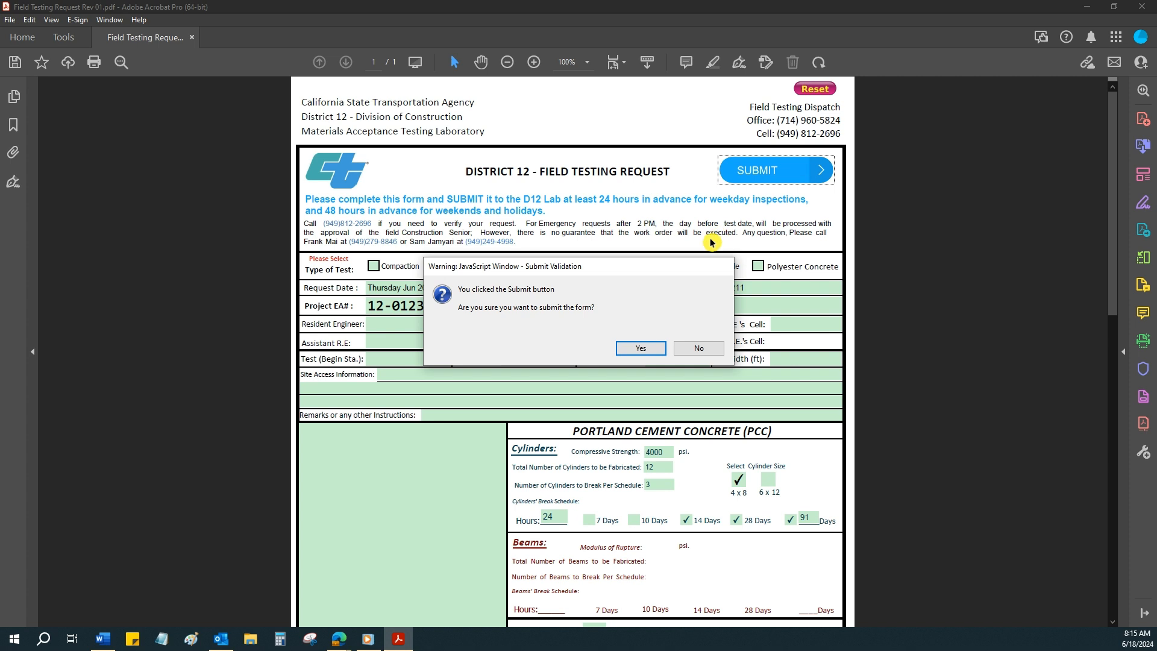
click(699, 348)
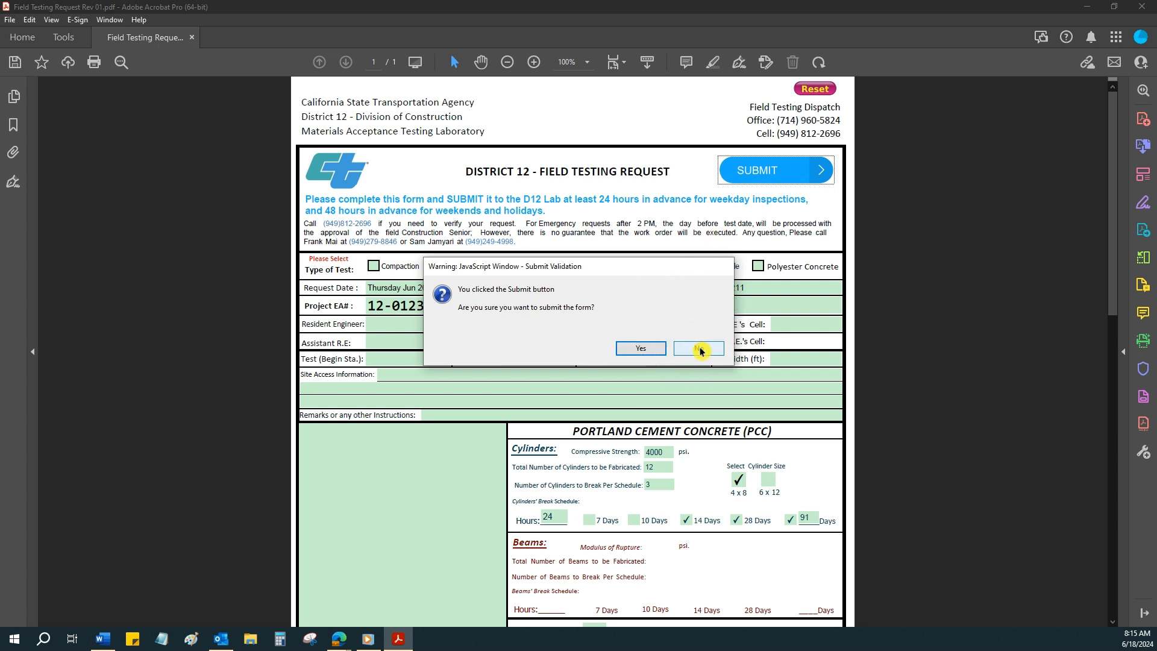
click(701, 349)
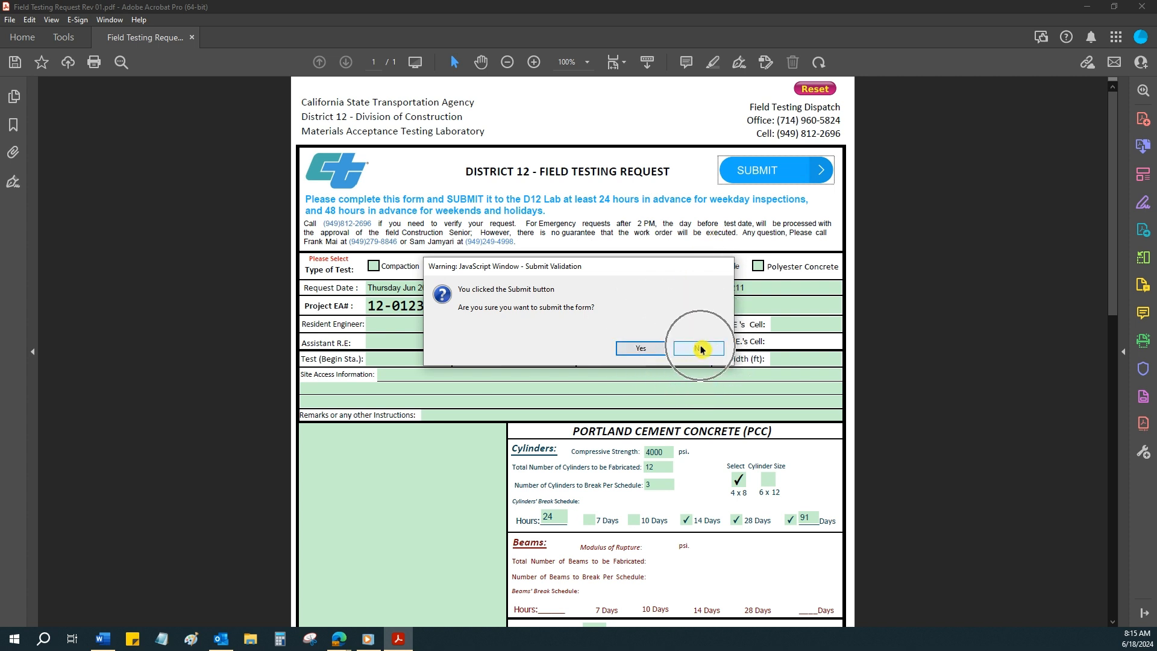
click(701, 349)
click(699, 345)
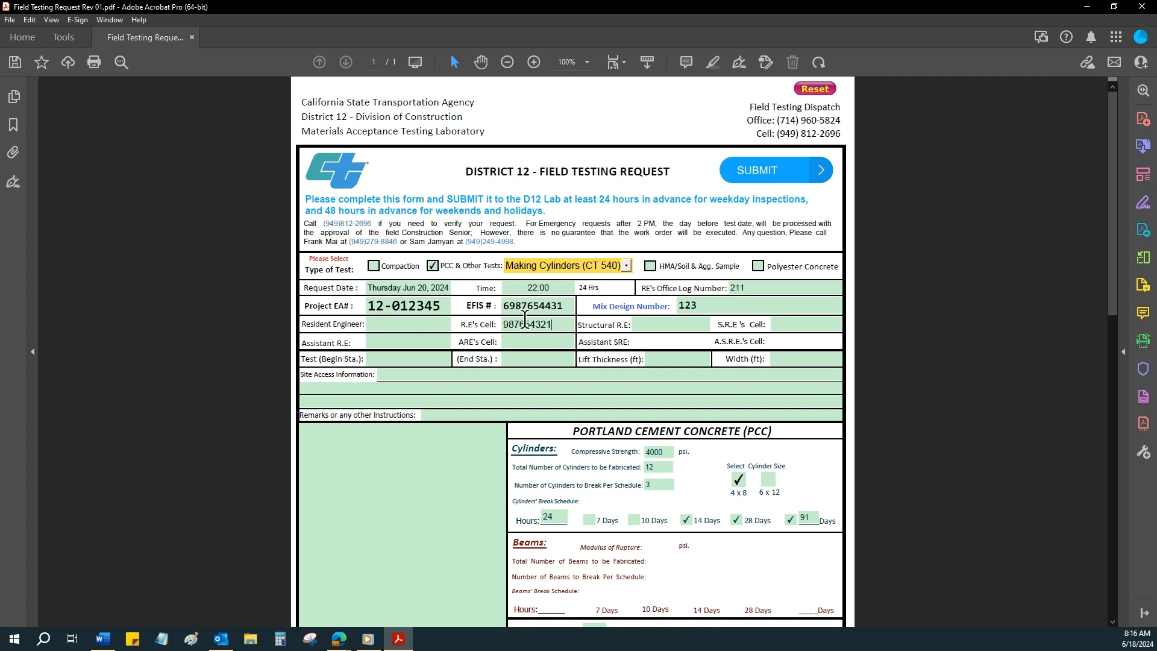
click(553, 342)
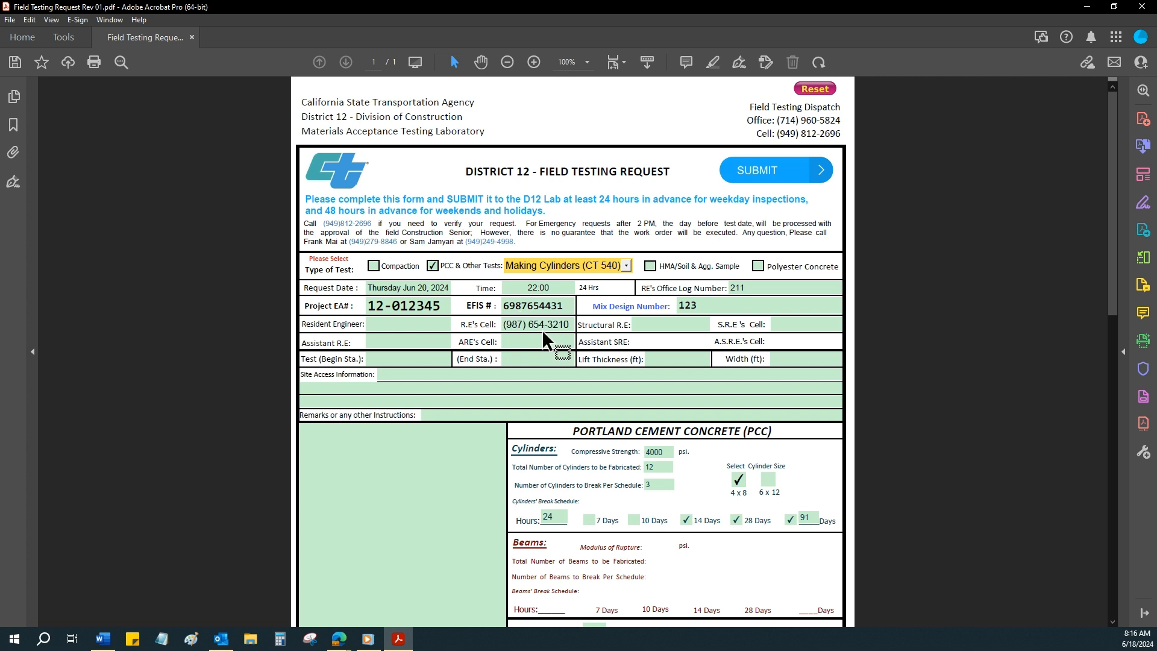
Submit the form through the default email application (Microsoft Outlook) and have that choice remembered.
click(759, 181)
click(641, 347)
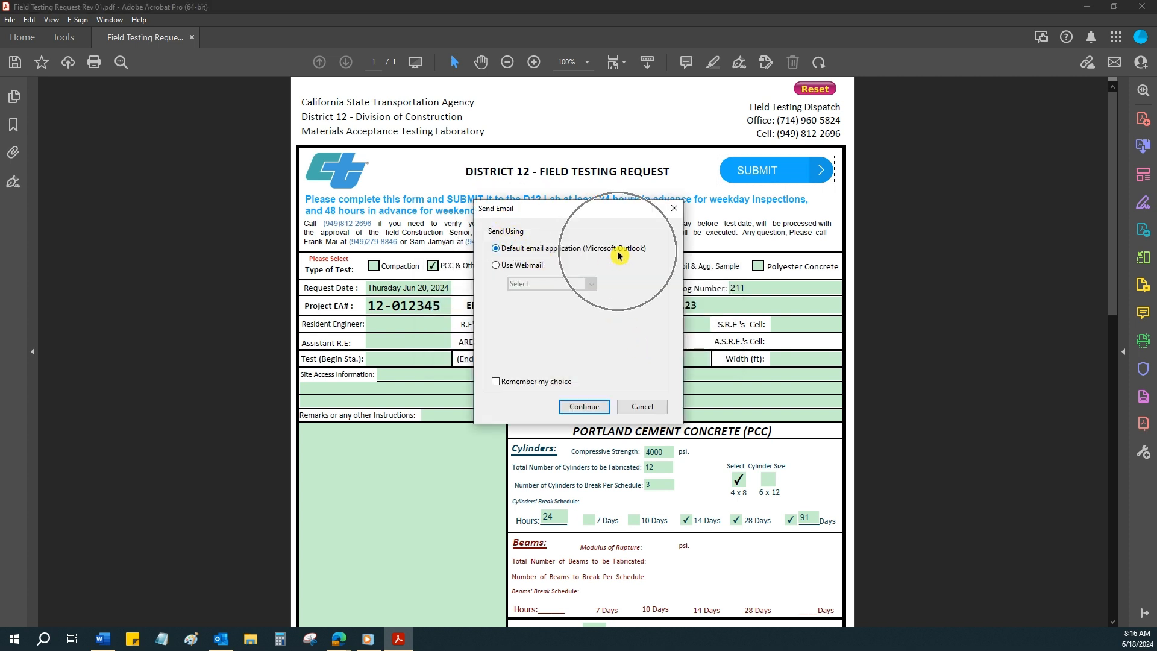
click(495, 381)
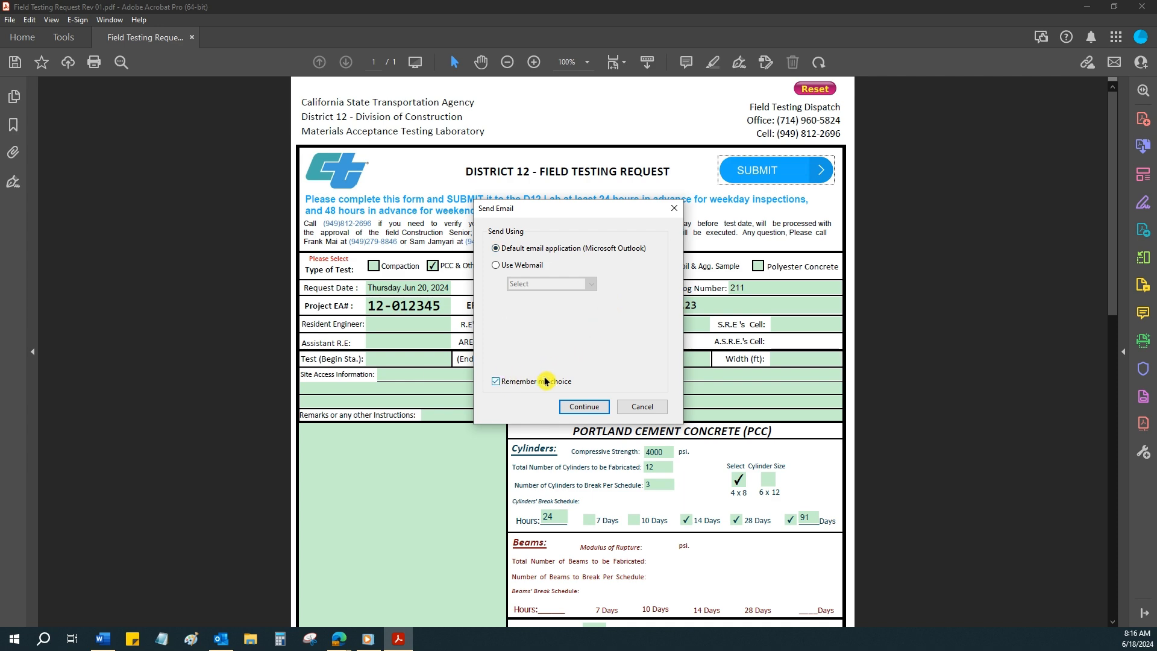
click(584, 407)
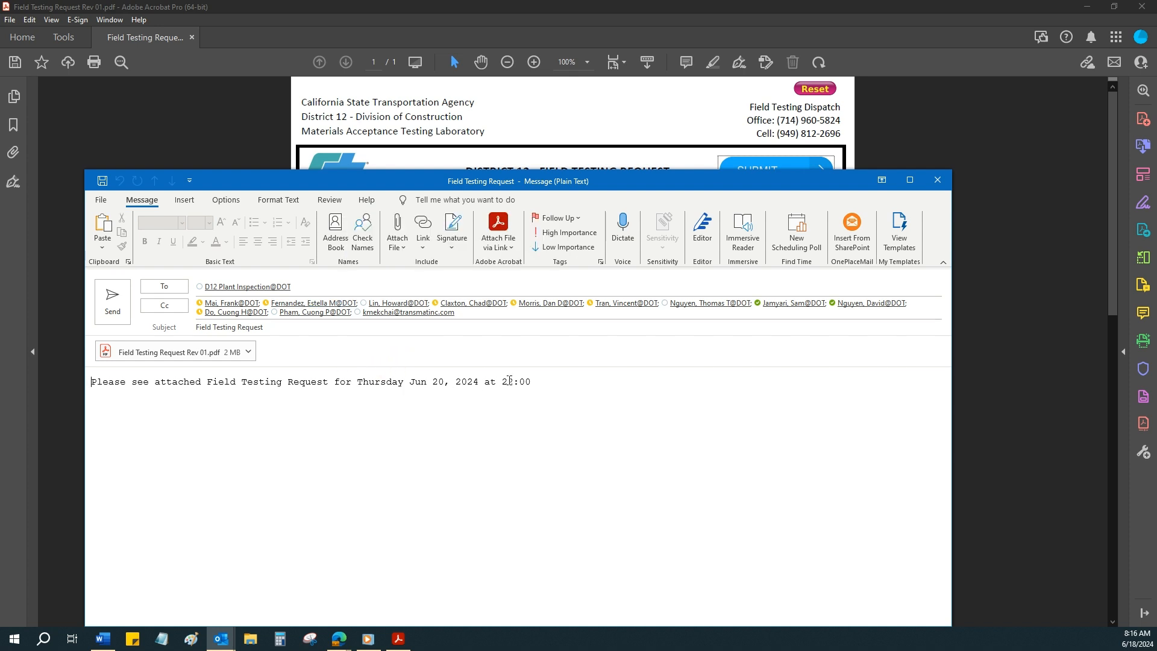
End the email's sentence with a period, add "Done" below it, and send the message with the attached request form.
text(.)
key(Return)
text(Done)
click(112, 302)
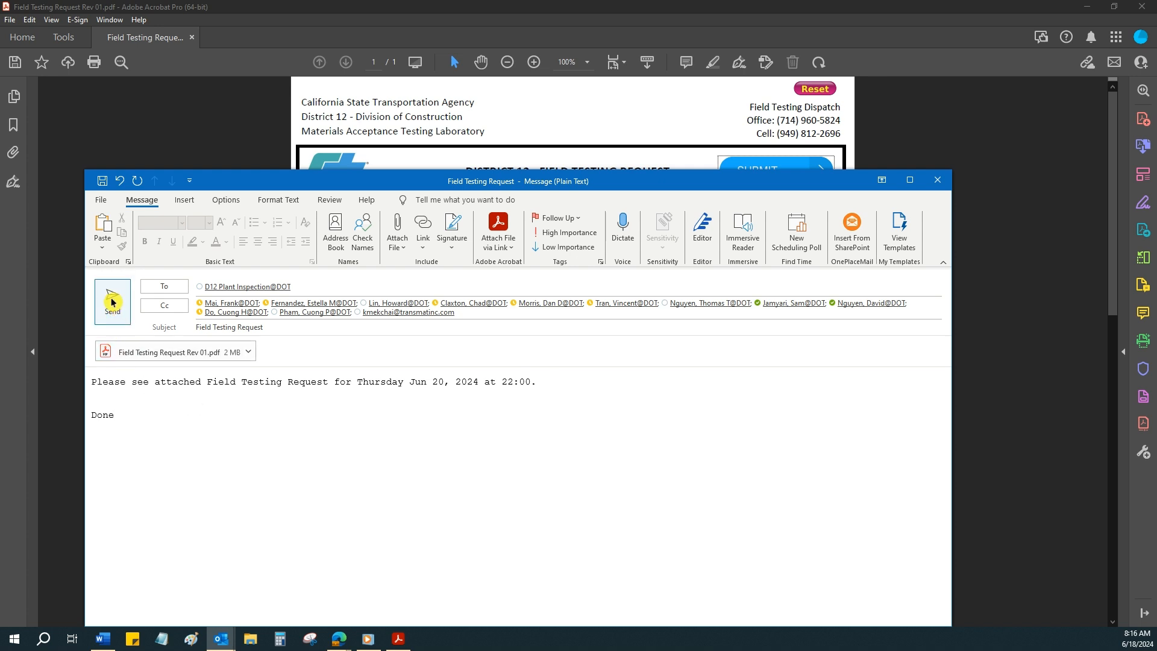
click(112, 302)
click(112, 302)
click(111, 302)
click(579, 352)
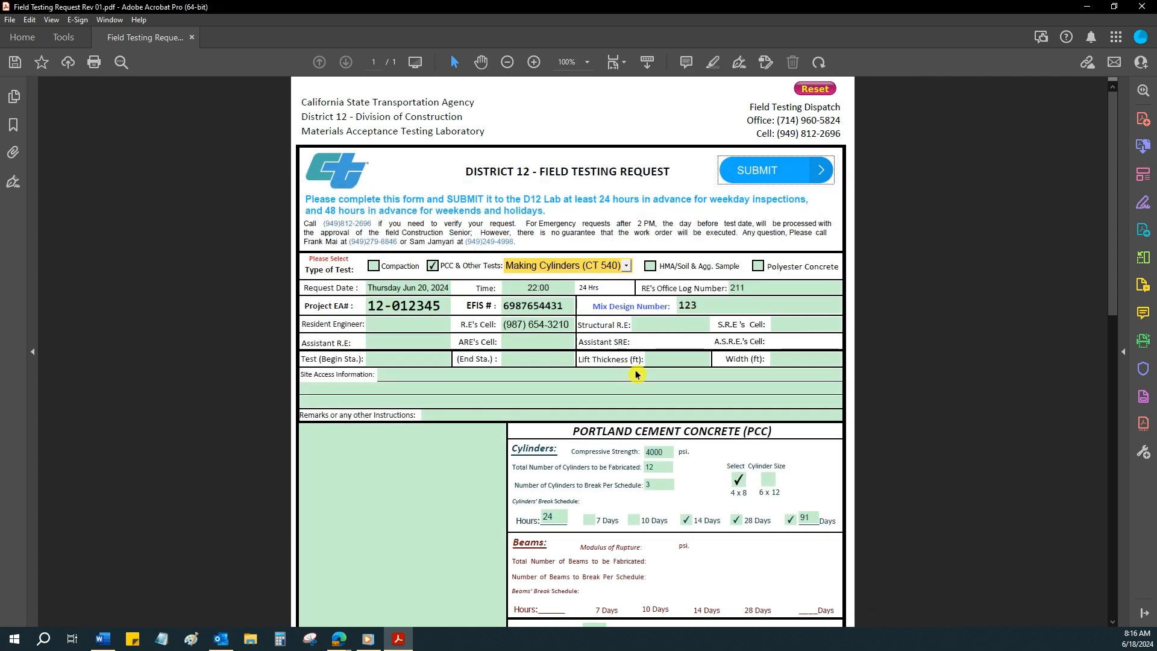
Close the field testing request form and save its changes.
click(1141, 7)
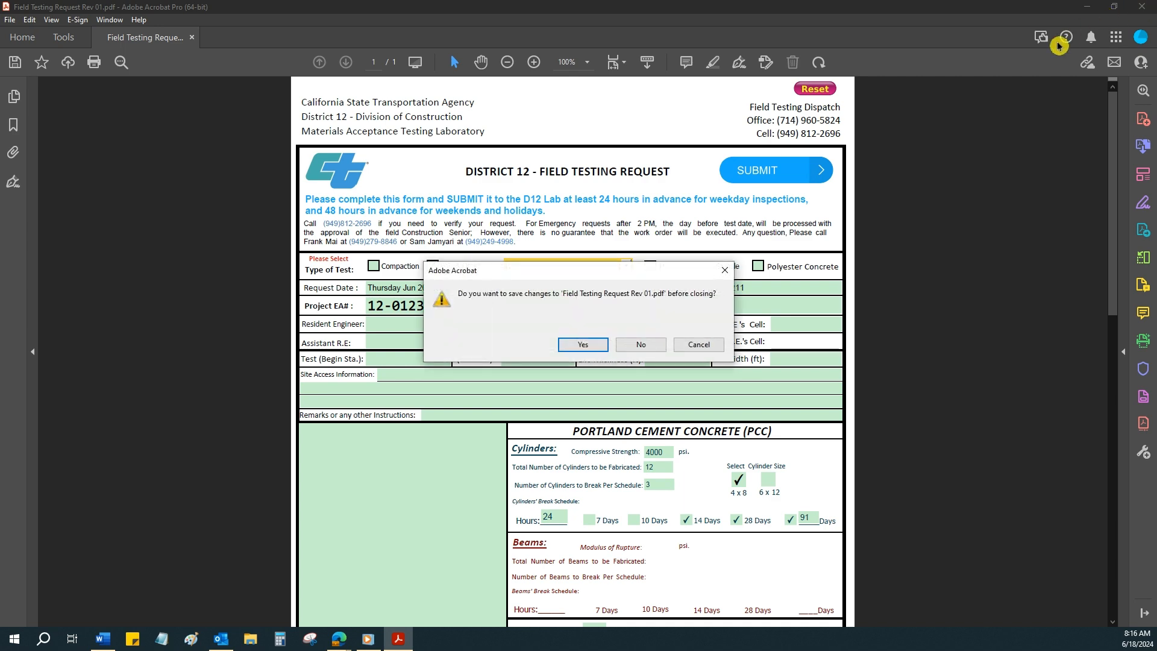
click(589, 347)
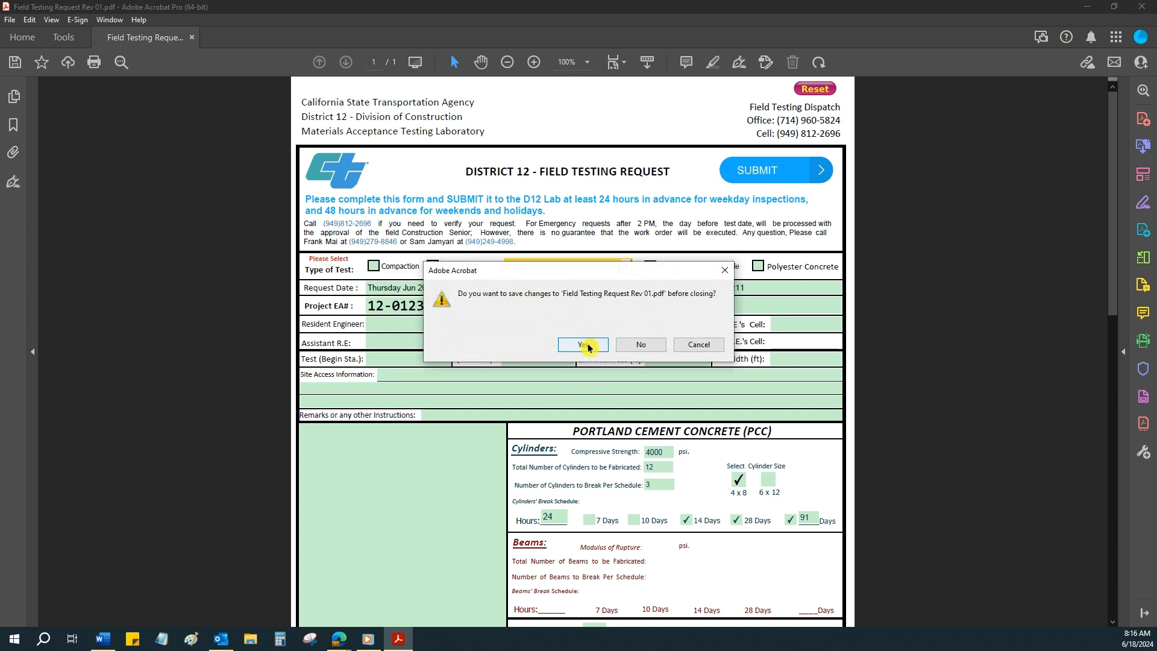